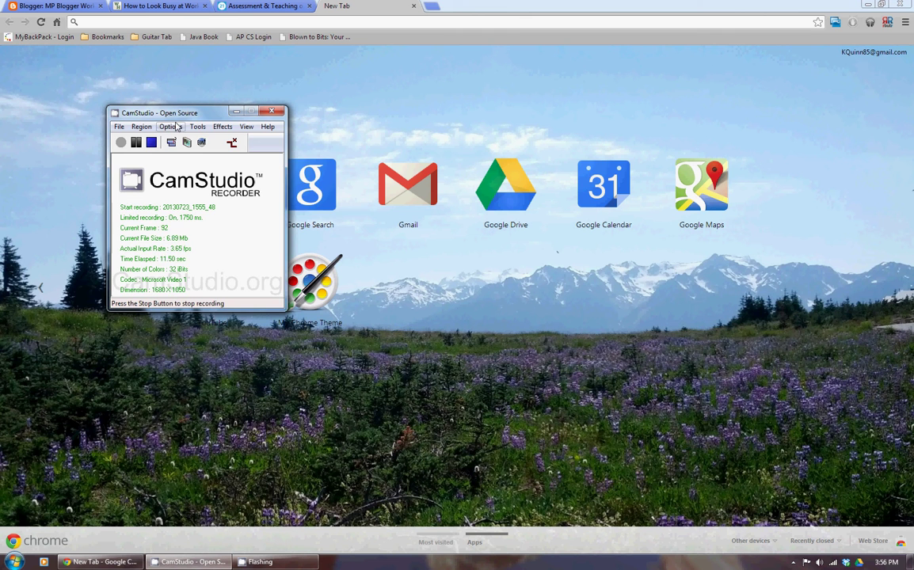
Step: Close Chrome's spare New Tab and the wikiHow article tab
mouse_move(165, 108)
left_mouse_down()
mouse_move(176, 171)
mouse_move(190, 125)
mouse_move(149, 157)
mouse_move(226, 163)
mouse_move(171, 119)
left_mouse_up()
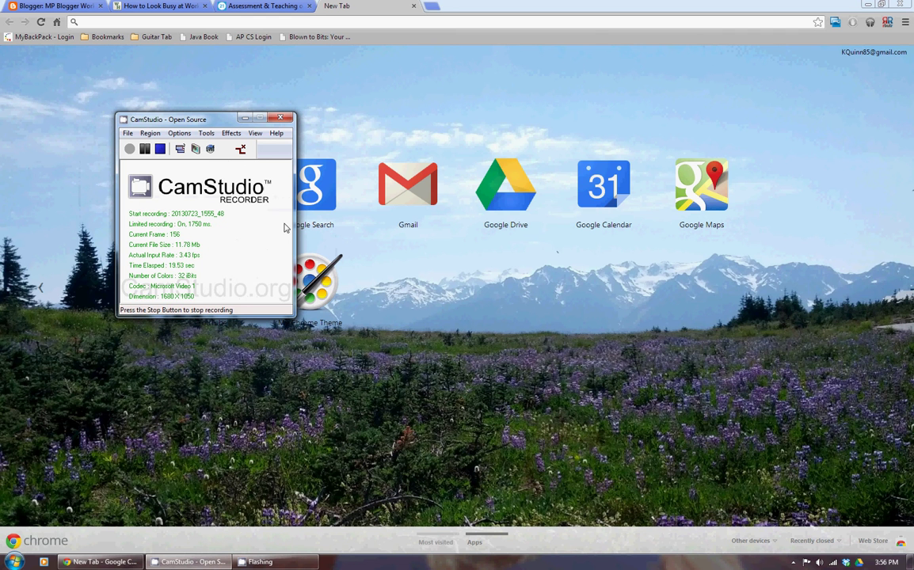
left_click(415, 8)
left_click(175, 6)
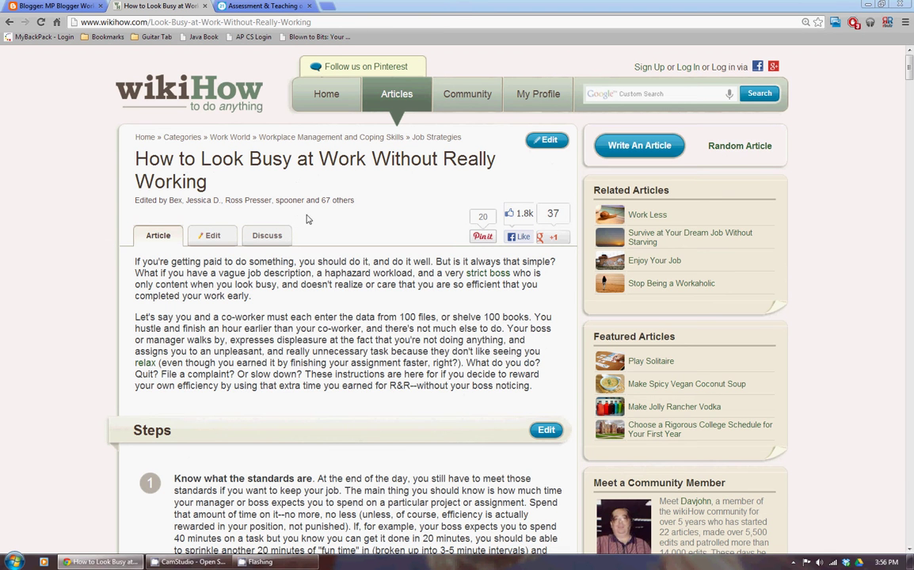
left_click(205, 6)
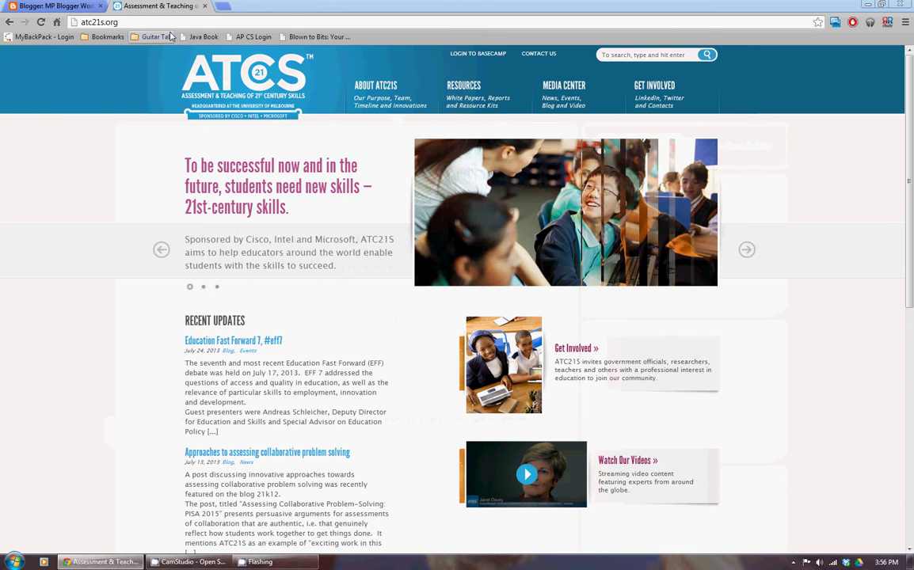
Step: Go from the Blogger settings page to the dashboard and open the MP Blogger Workshop overview
left_click(54, 7)
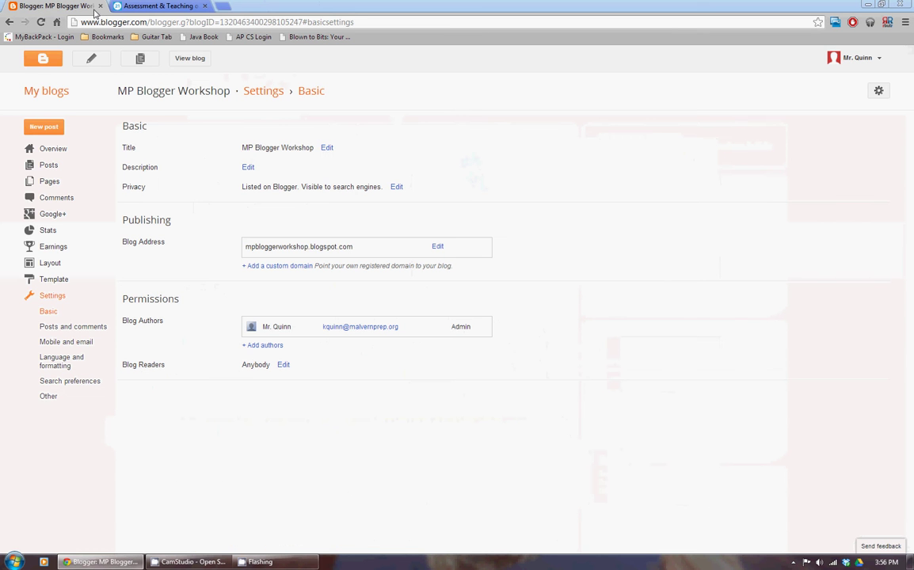
left_click(42, 61)
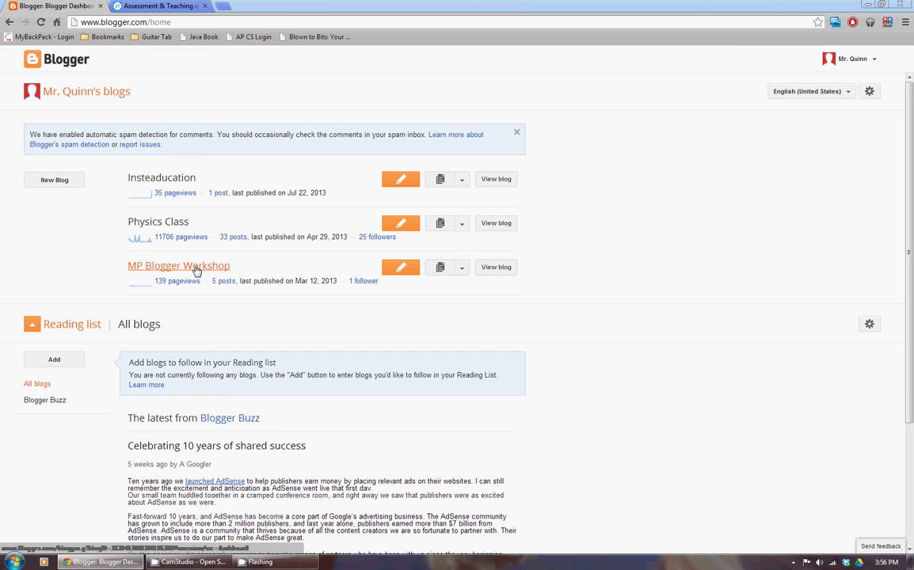
left_click(197, 270)
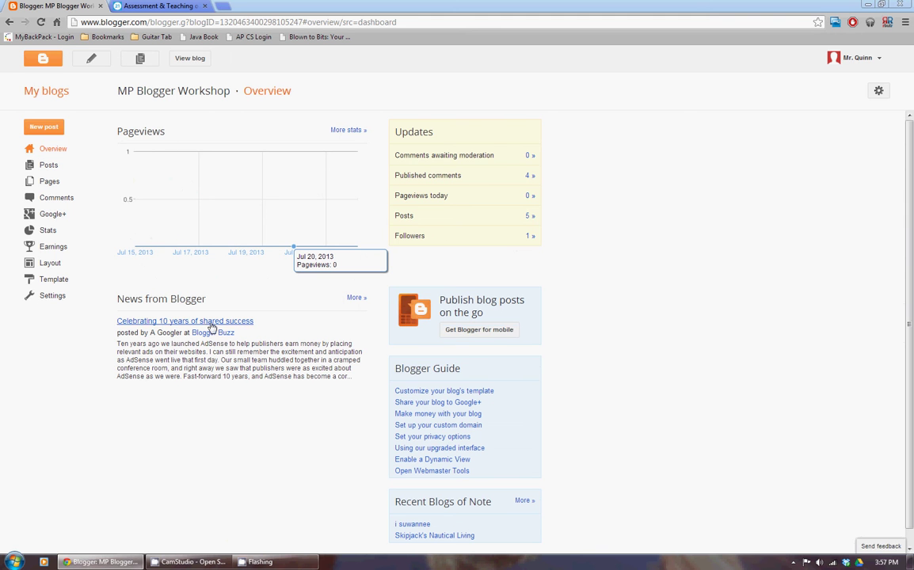
Step: In Basic settings, add the autocompleted staff address as a Blog Reader and save changes
left_click(52, 295)
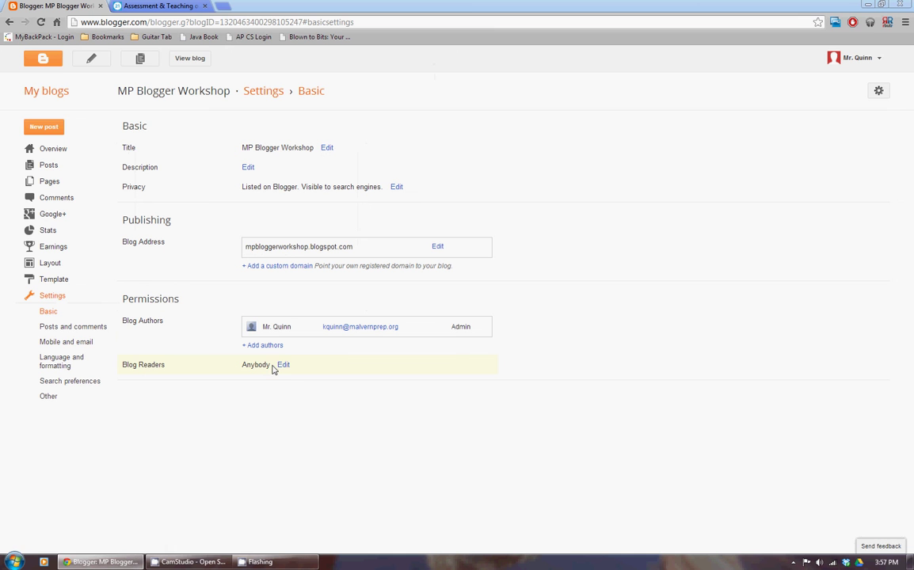
left_click(281, 366)
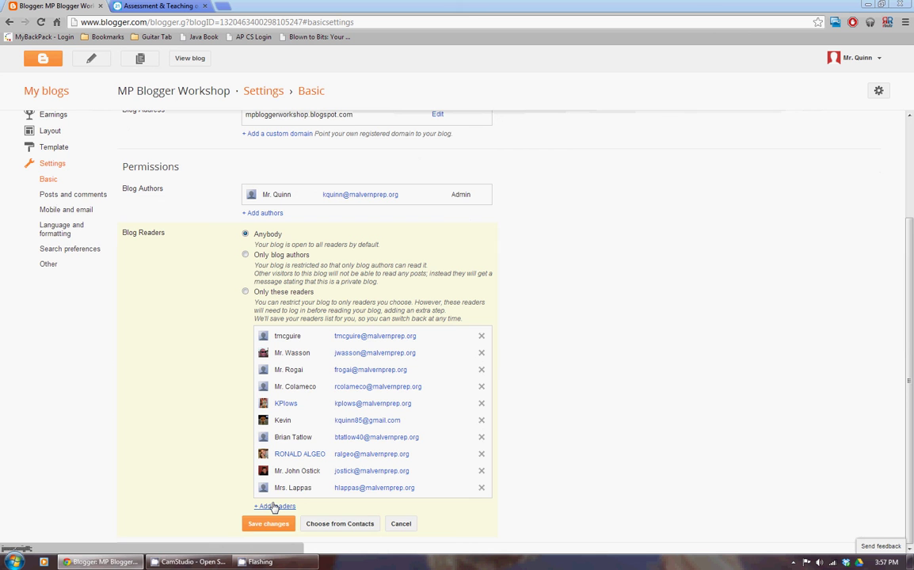
left_click(274, 507)
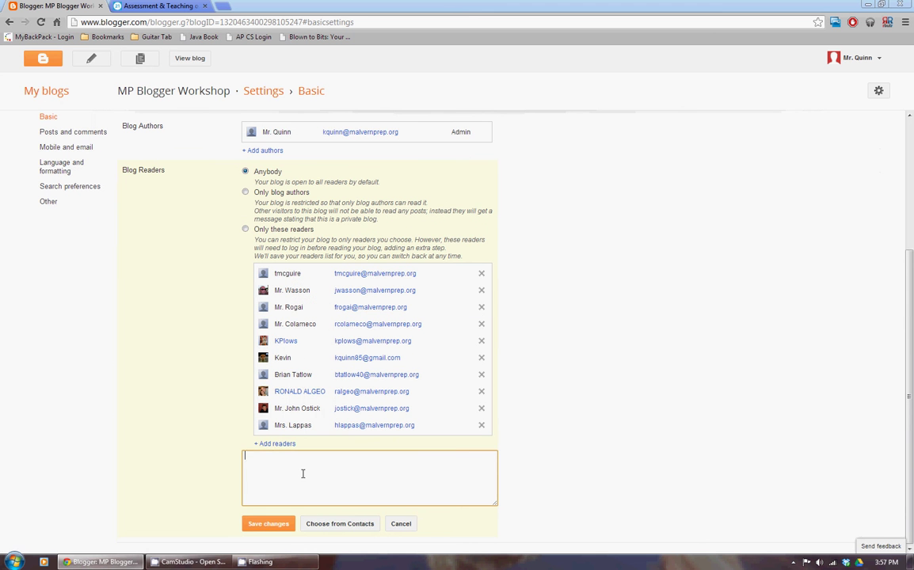
type("kwhi")
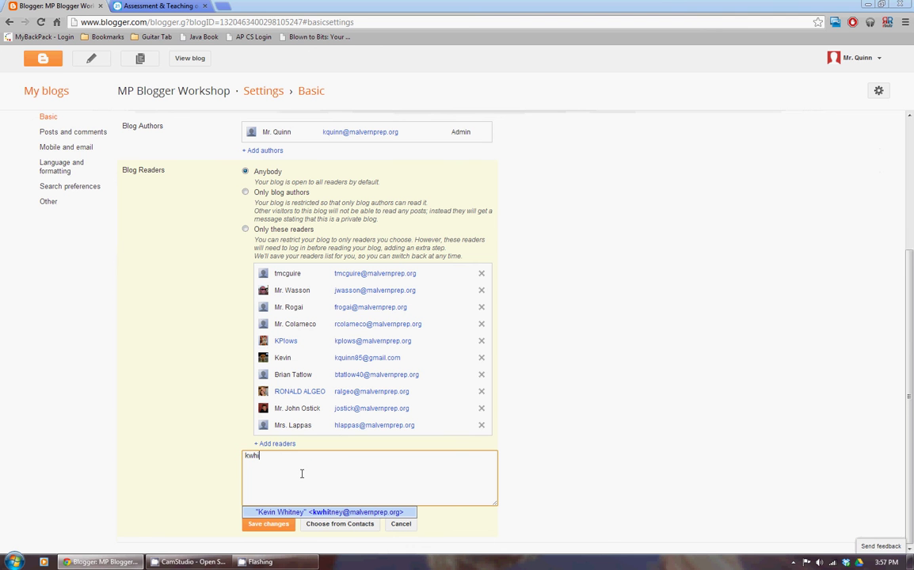
left_click(304, 513)
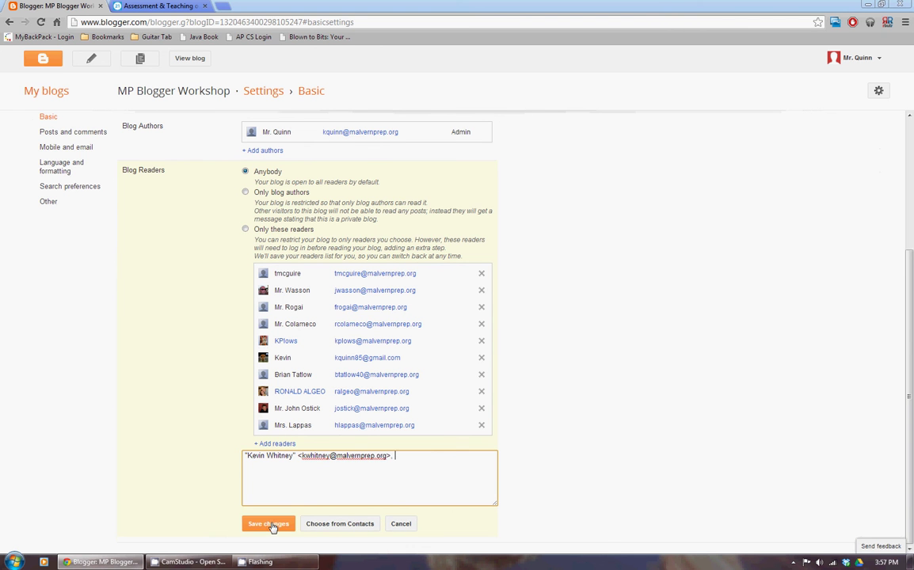
left_click(270, 526)
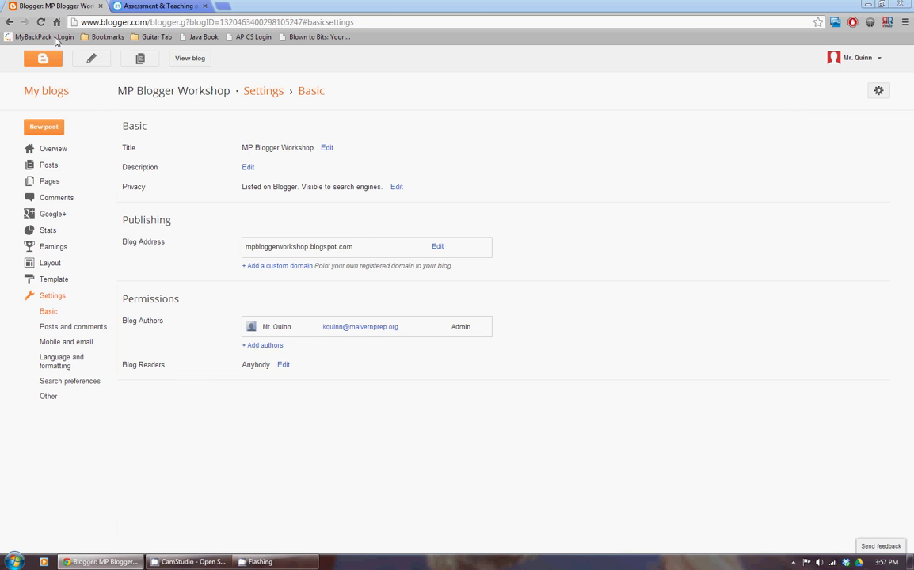
Step: Publicly follow mpphysics.blogspot.com (Physics Class) from the dashboard's Reading list
left_click(51, 62)
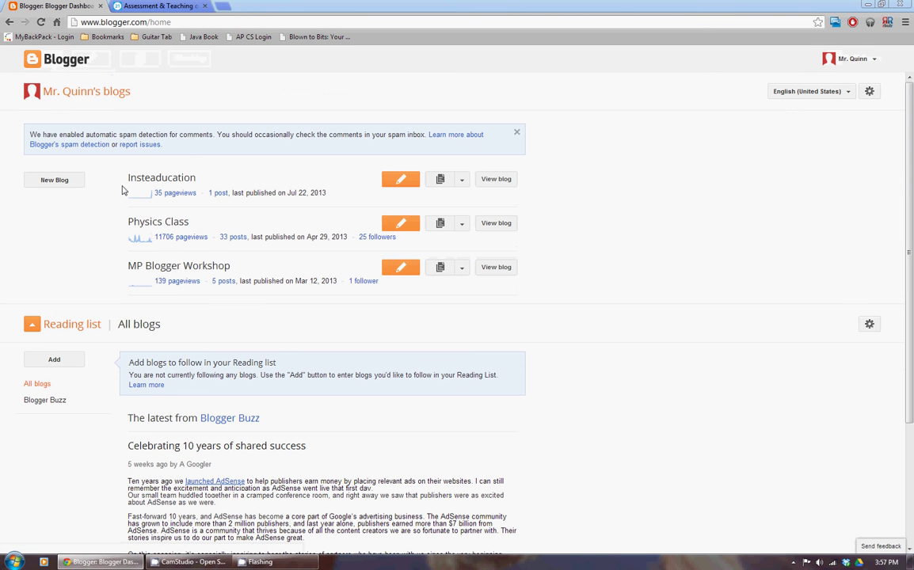
left_click(54, 360)
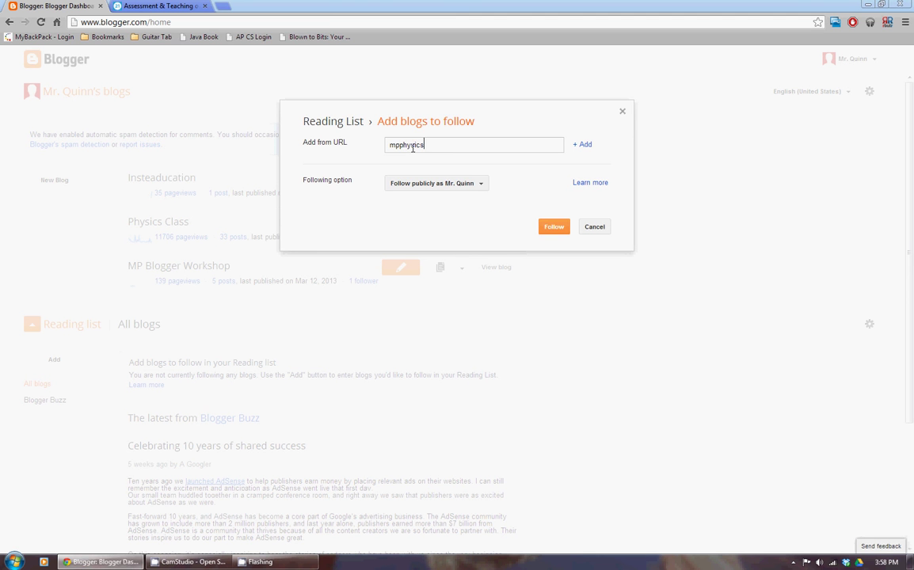
type("blogspot.com")
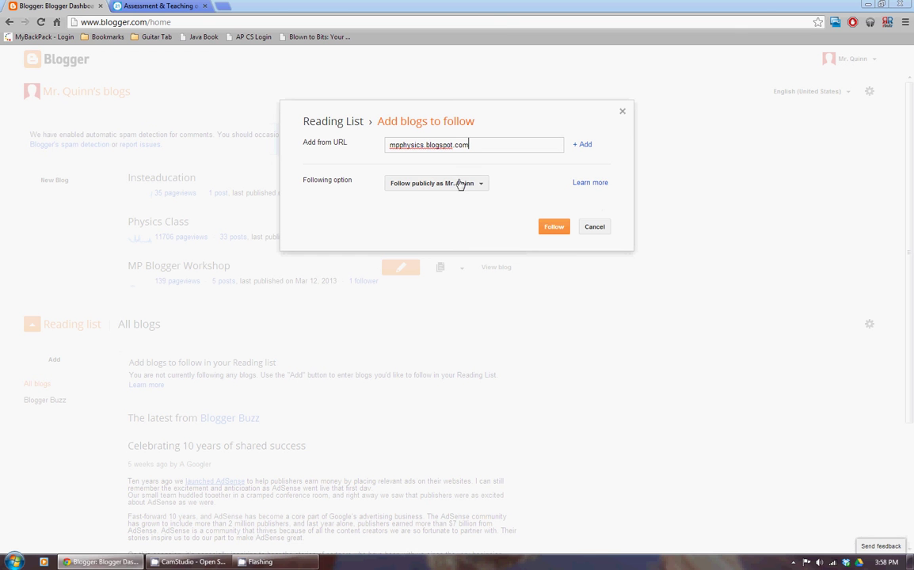
left_click(478, 184)
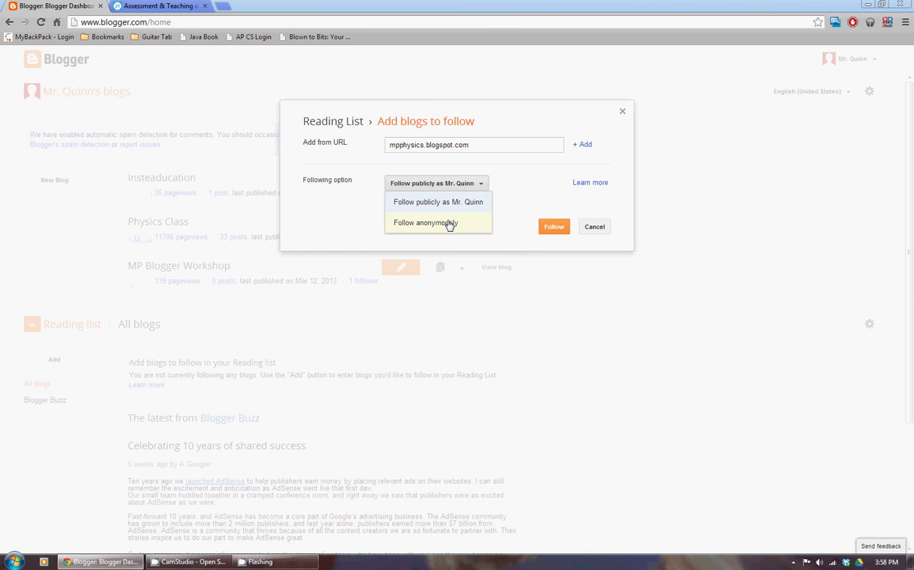
left_click(480, 184)
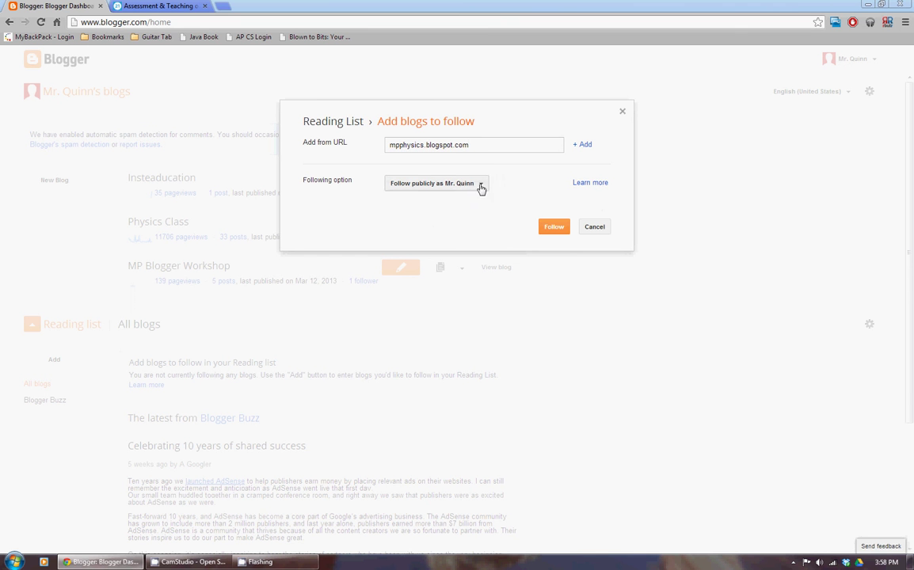
left_click(547, 228)
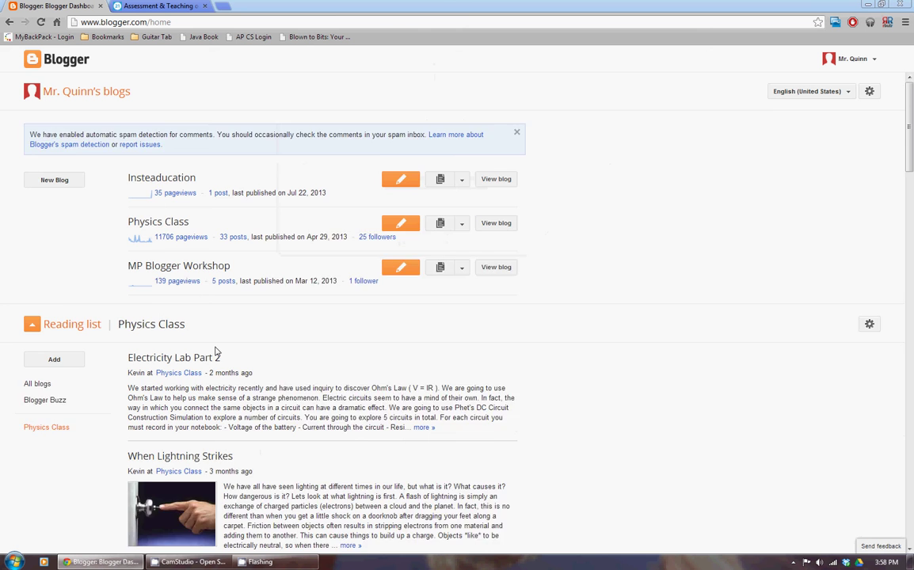
scroll(218, 351, "down", 1)
scroll(246, 317, "down", 1)
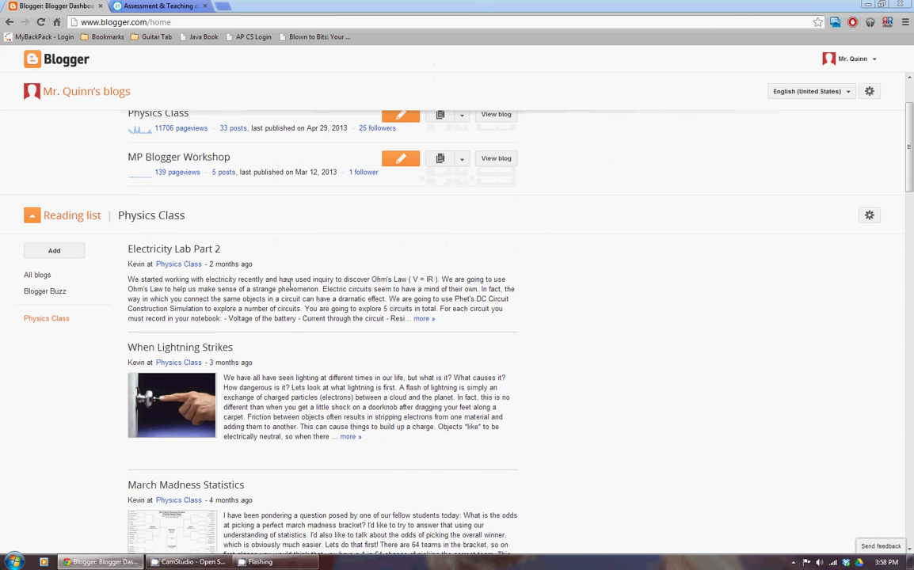
scroll(222, 289, "down", 1)
scroll(227, 312, "down", 1)
scroll(227, 312, "down", 3)
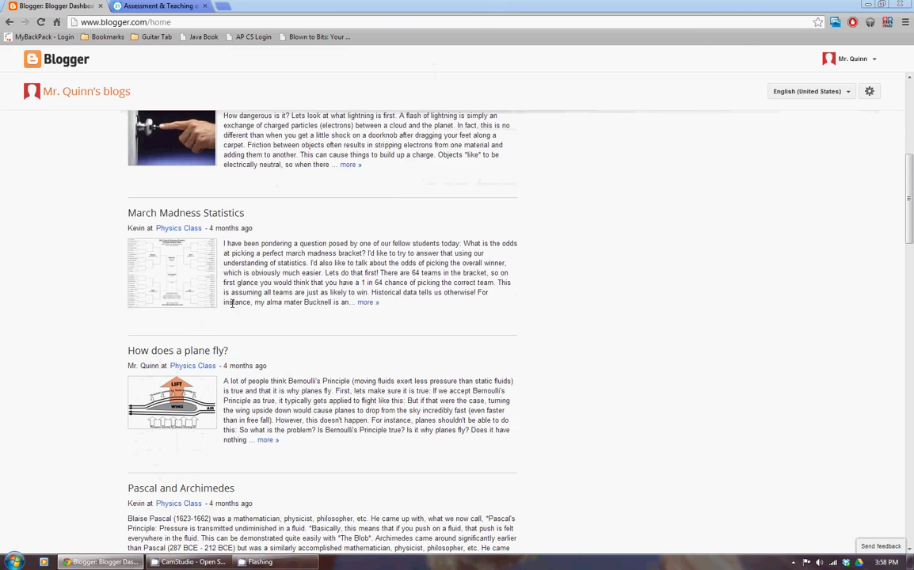
scroll(240, 308, "down", 6)
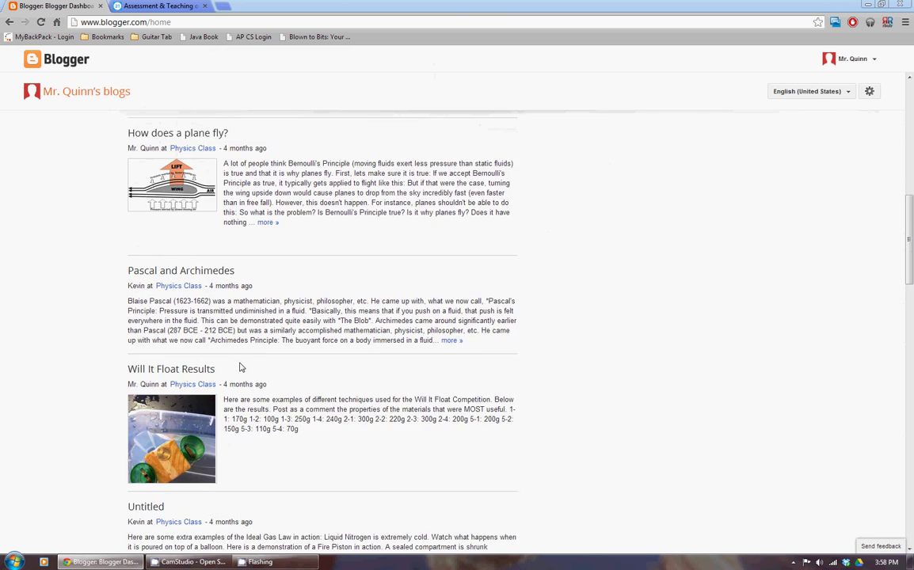
scroll(249, 368, "up", 2)
scroll(249, 365, "up", 7)
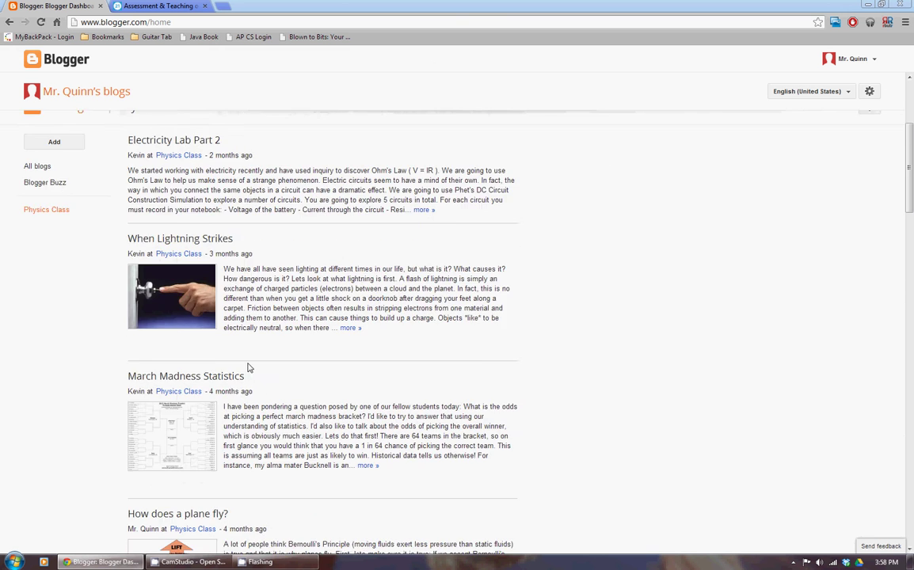
scroll(248, 362, "up", 4)
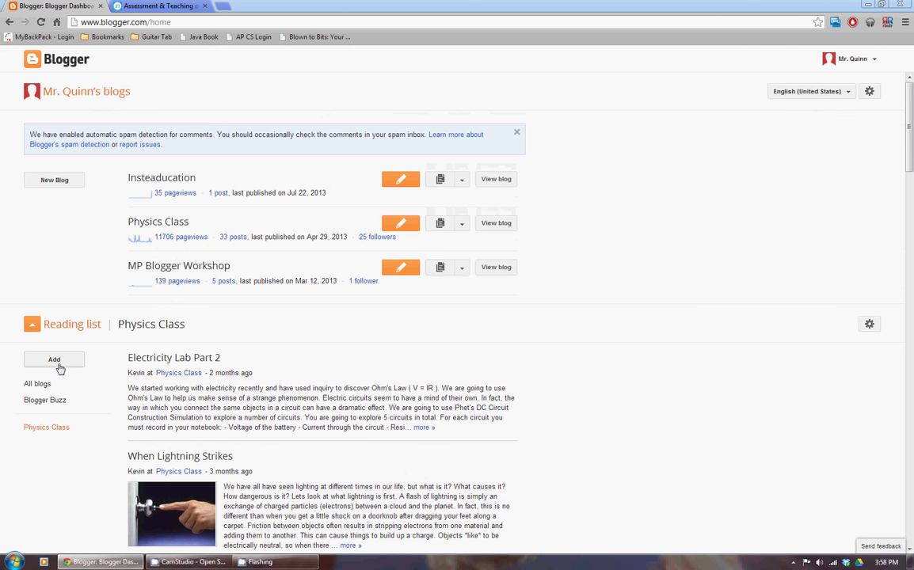
Step: Add insteaducation.blogspot.com to the Reading list through Add from URL
left_click(59, 365)
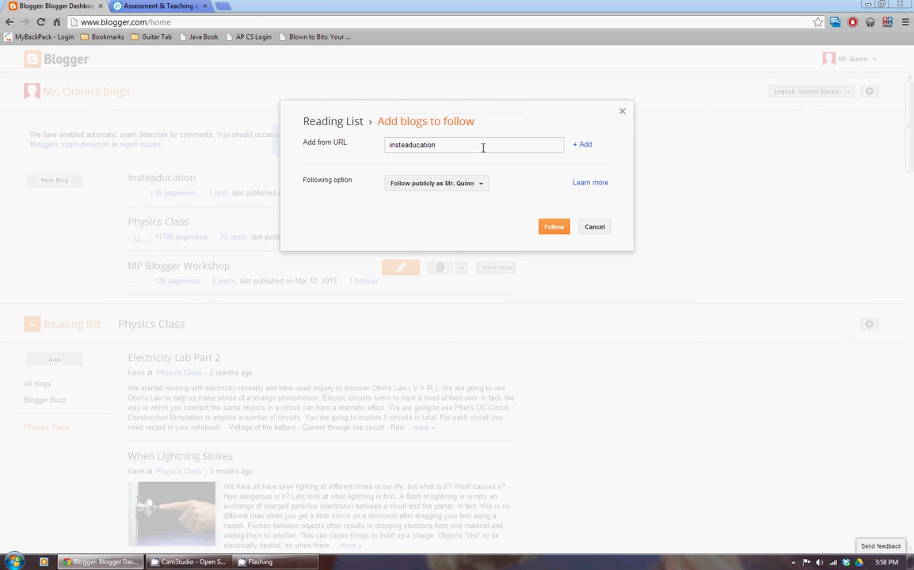
type(".blogspo")
type("ot.c")
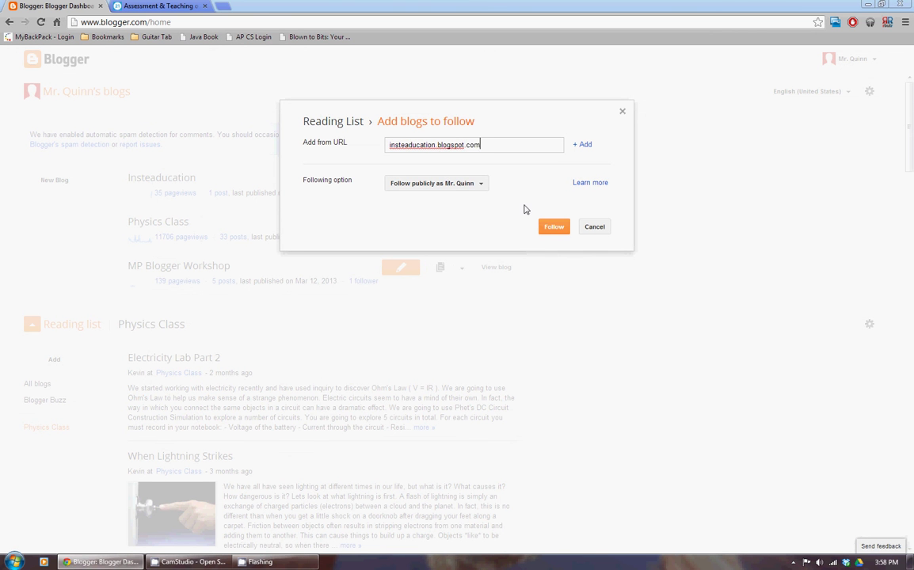
key("Return")
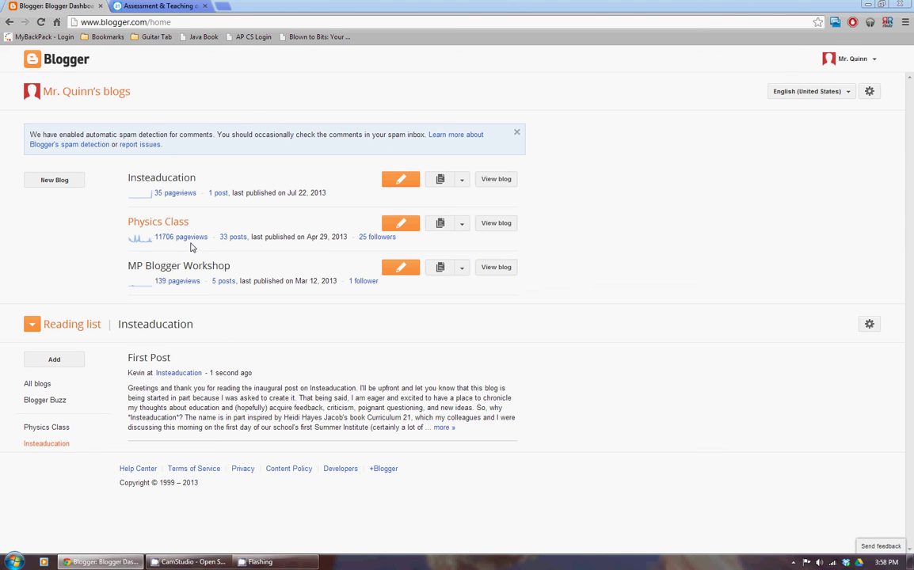
Step: Open Manage Blogs I'm Following, check Physics Class's follow settings, then return to the dashboard
left_click(867, 333)
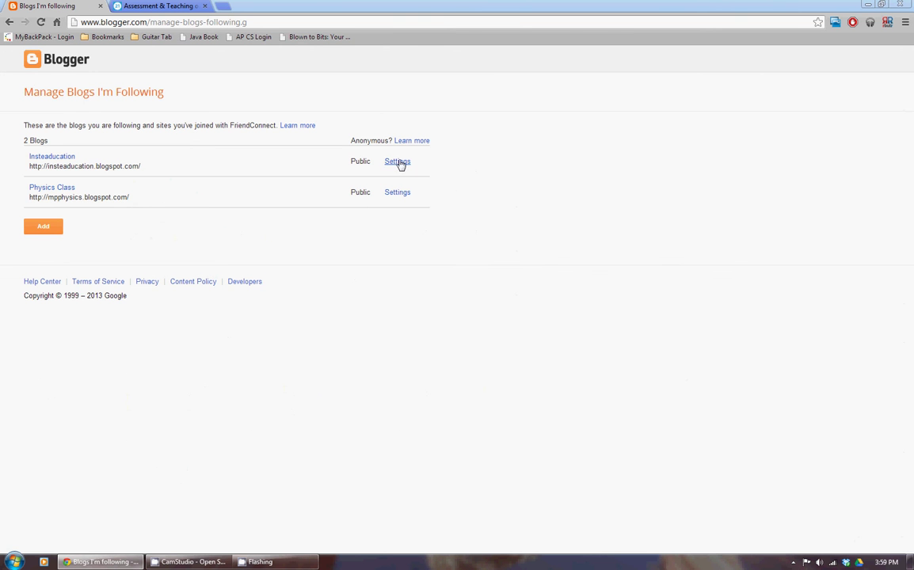
left_click(395, 195)
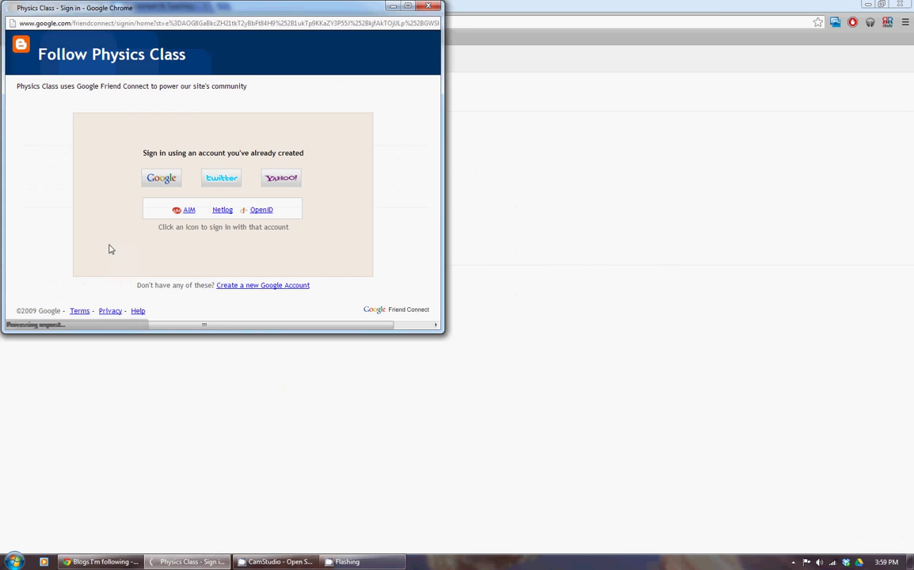
left_click(162, 178)
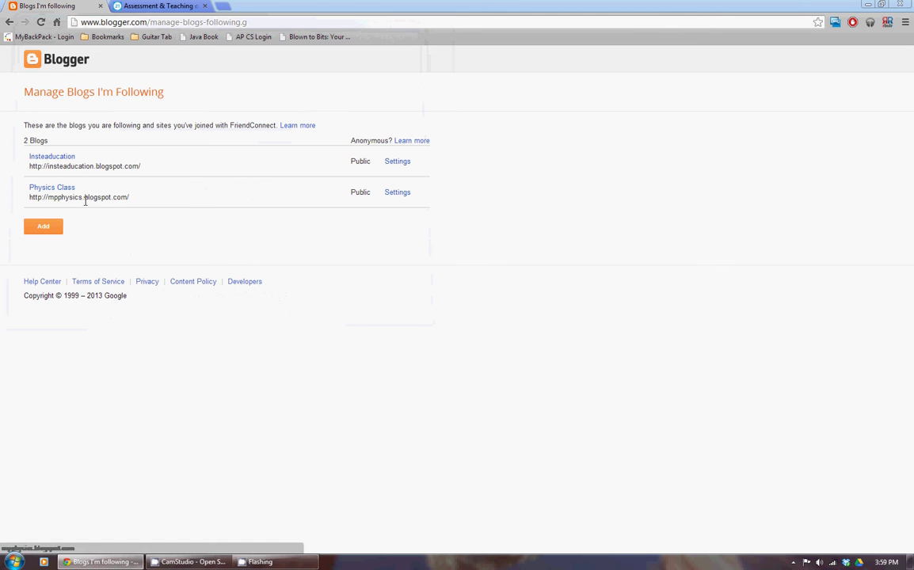
left_click(44, 73)
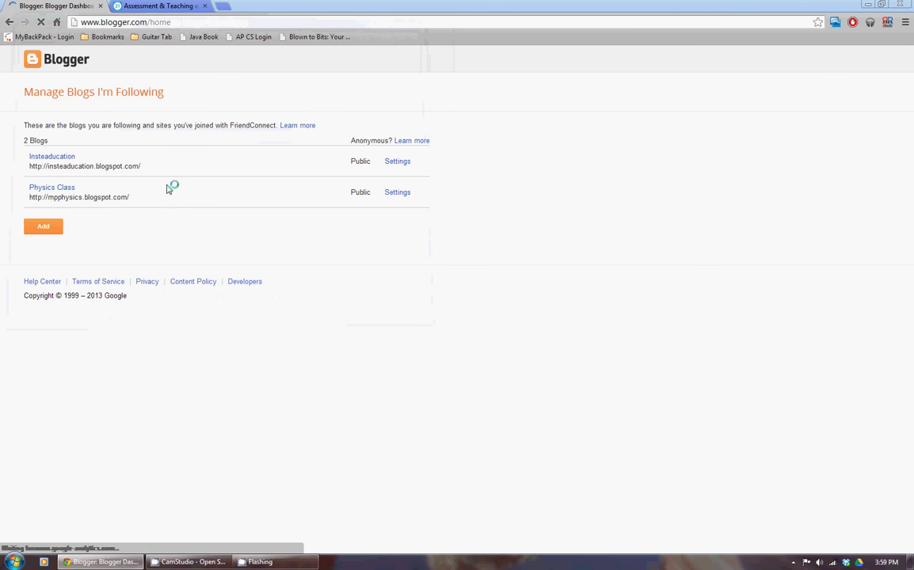
Step: Scroll through the All blogs reading list showing both followed blogs, then switch to CamStudio
scroll(269, 385, "down", 3)
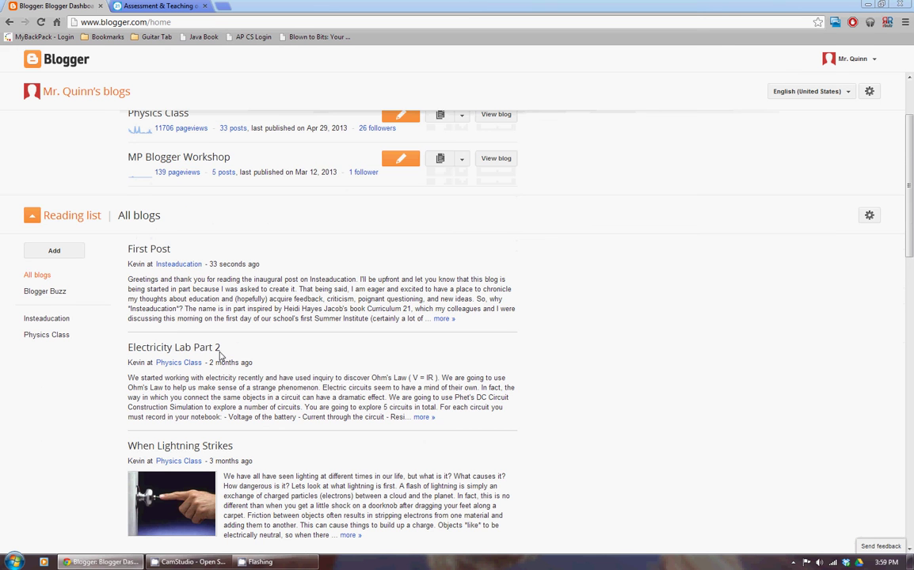
scroll(220, 356, "up", 3)
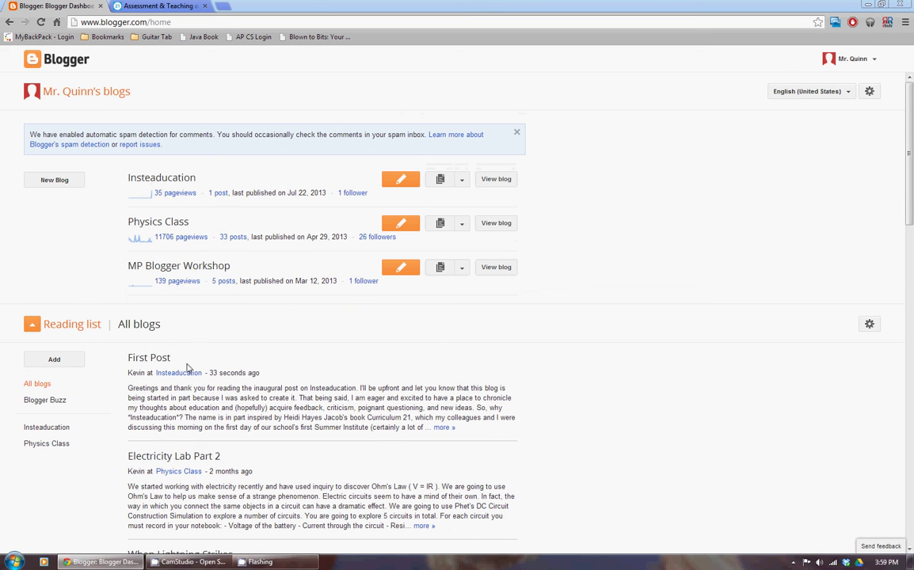
left_click(190, 561)
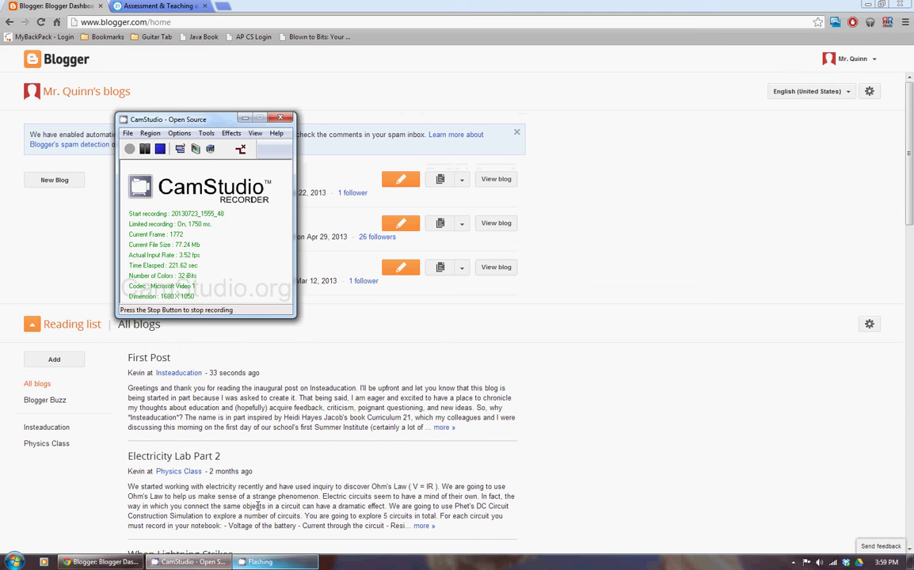